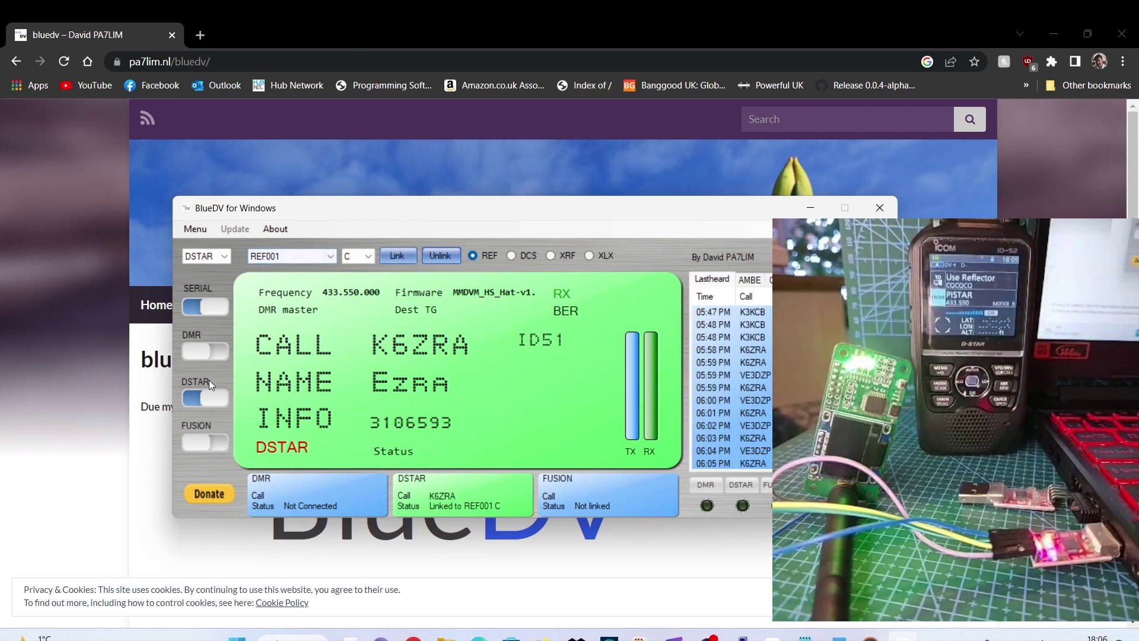
# Step: Switch D-STAR off to drop the REF001 C link
pyautogui.click(208, 398)
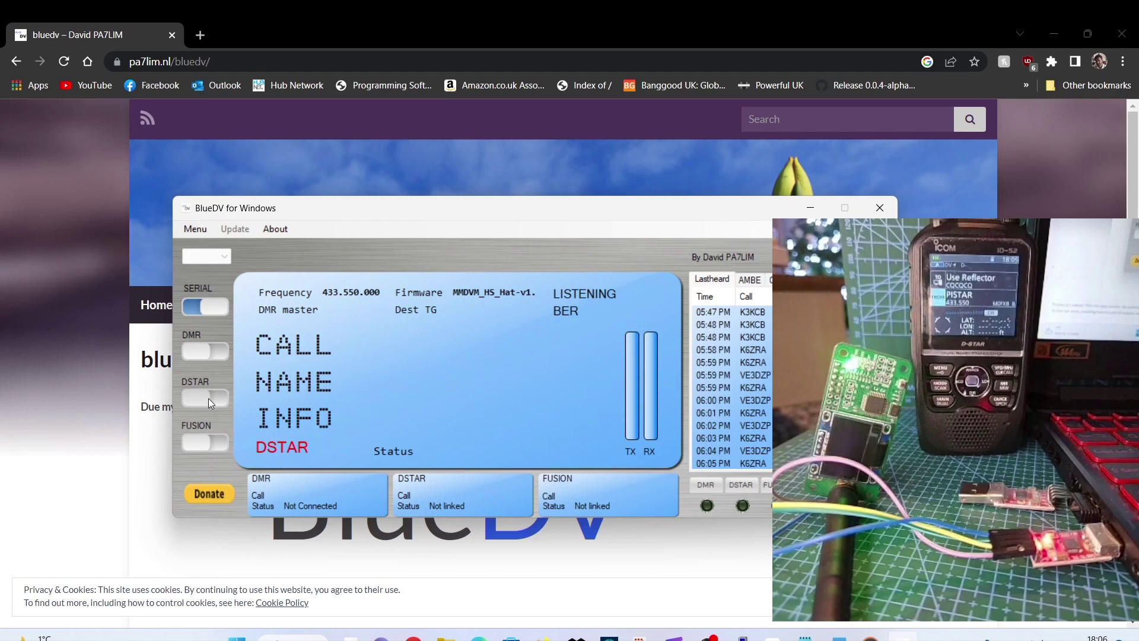
# Step: Disconnect the serial hotspot link, then open Setup and move it to the top-left
pyautogui.click(195, 229)
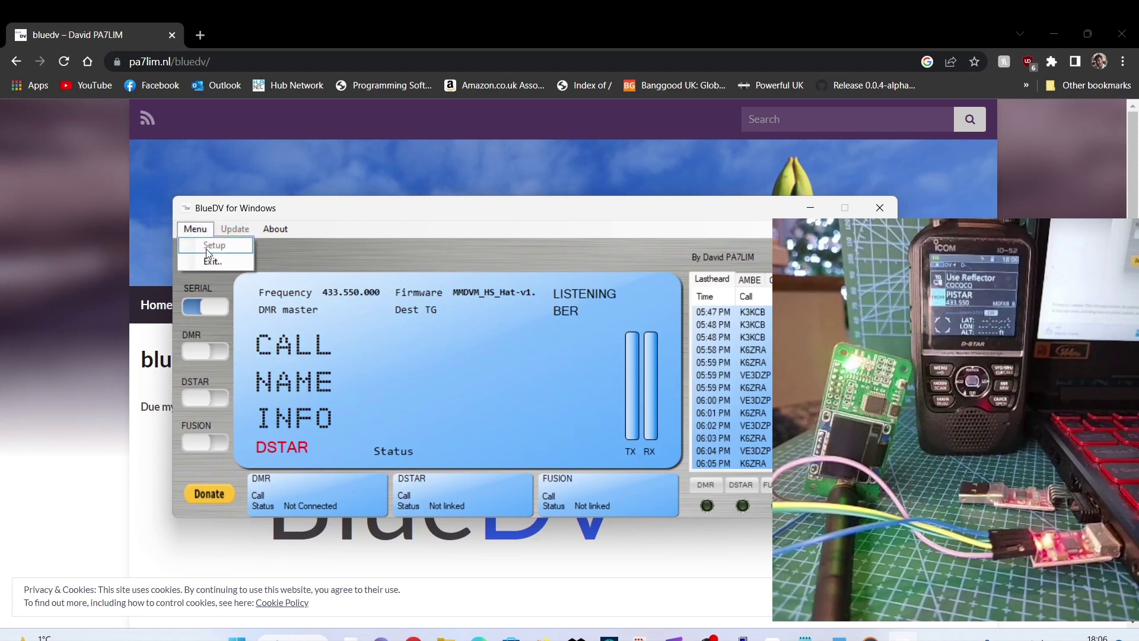
pyautogui.click(208, 313)
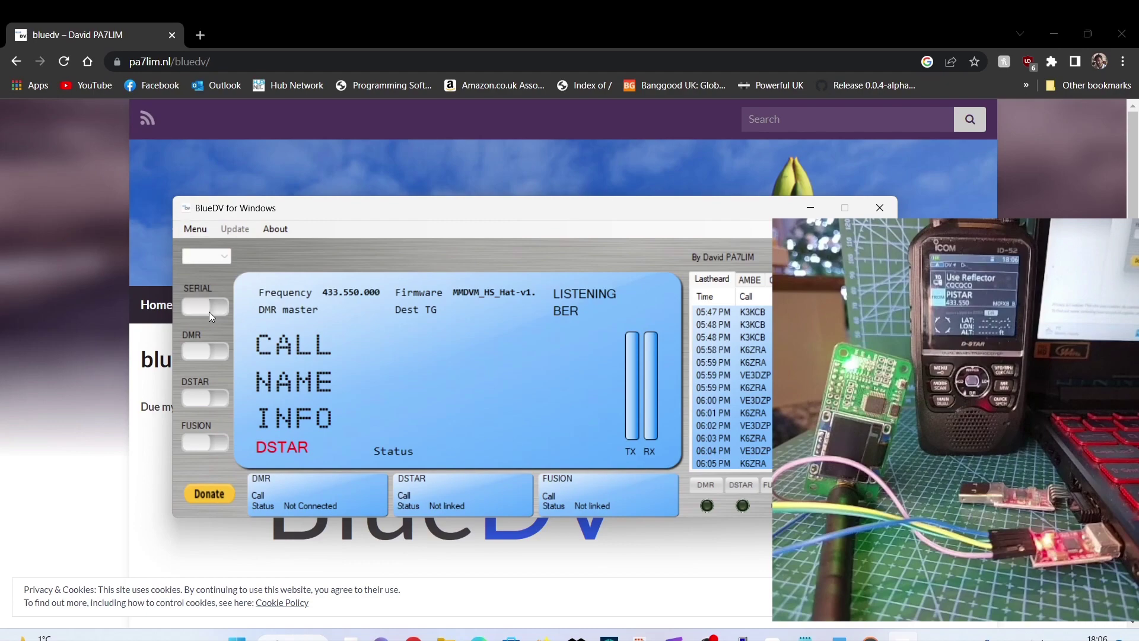
pyautogui.click(195, 229)
pyautogui.click(208, 243)
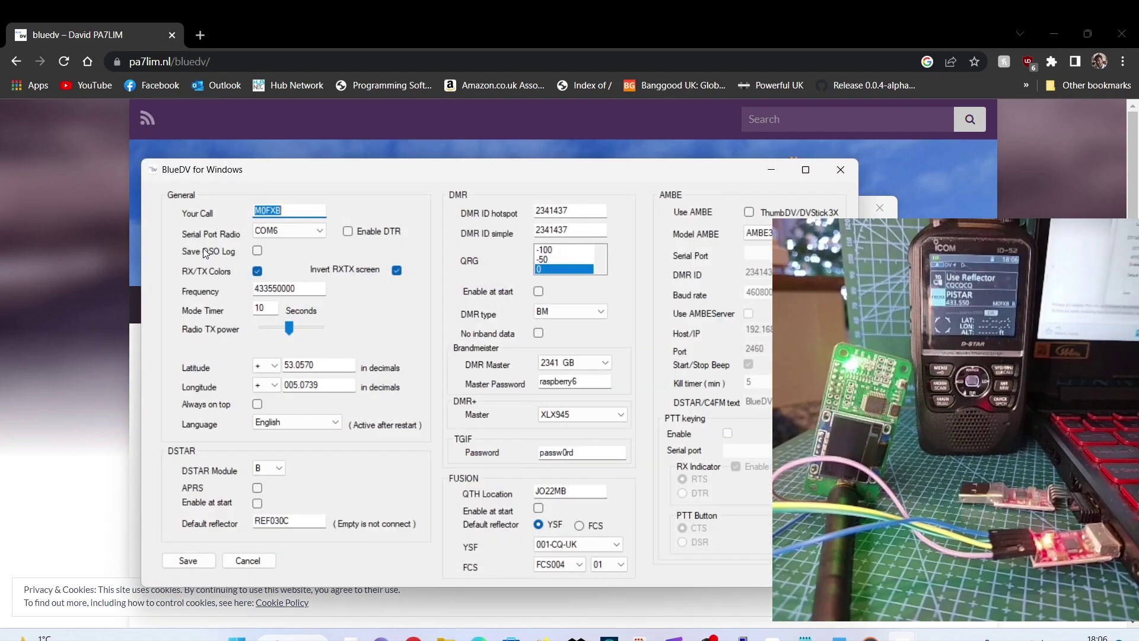
pyautogui.moveTo(491, 172); pyautogui.dragTo(366, 134)
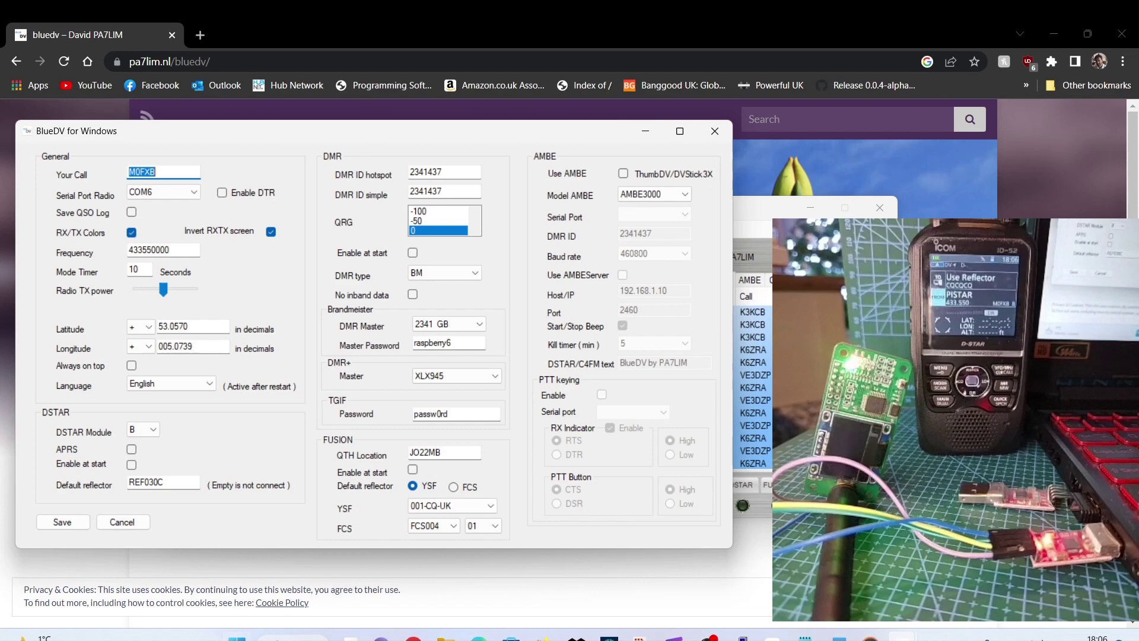
pyautogui.rightClick(237, 635)
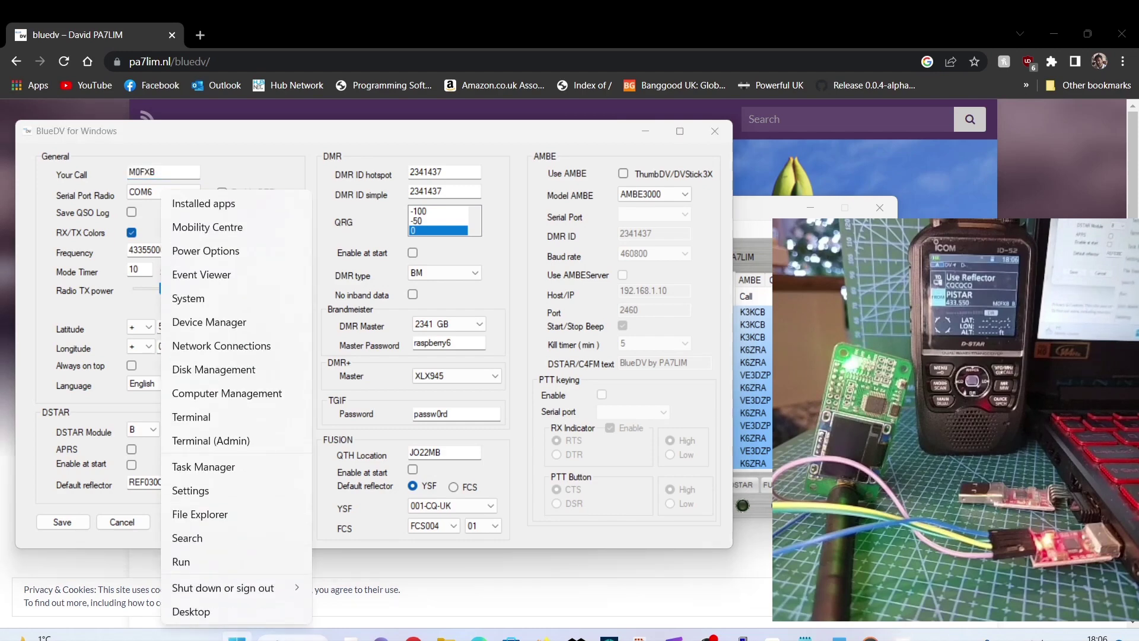
pyautogui.click(200, 323)
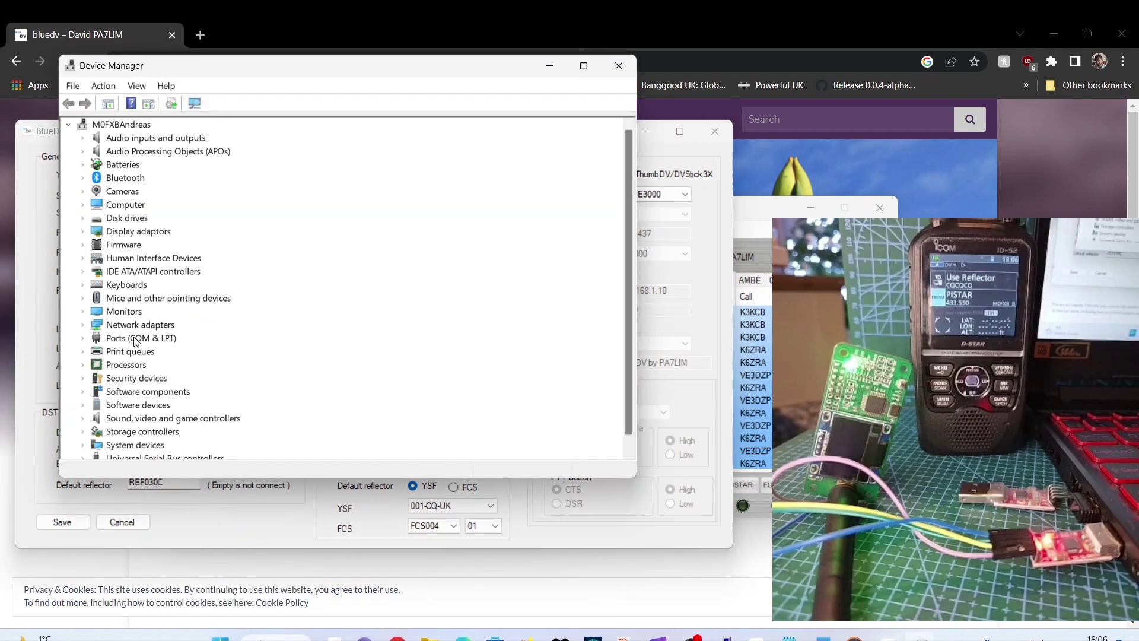
pyautogui.doubleClick(141, 339)
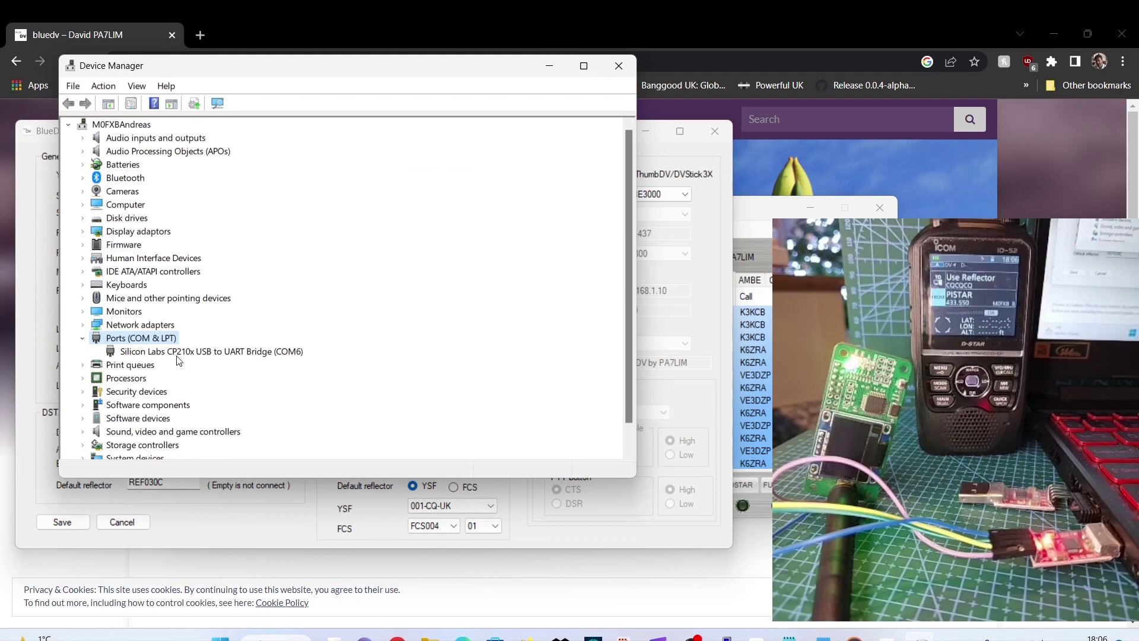
pyautogui.click(546, 68)
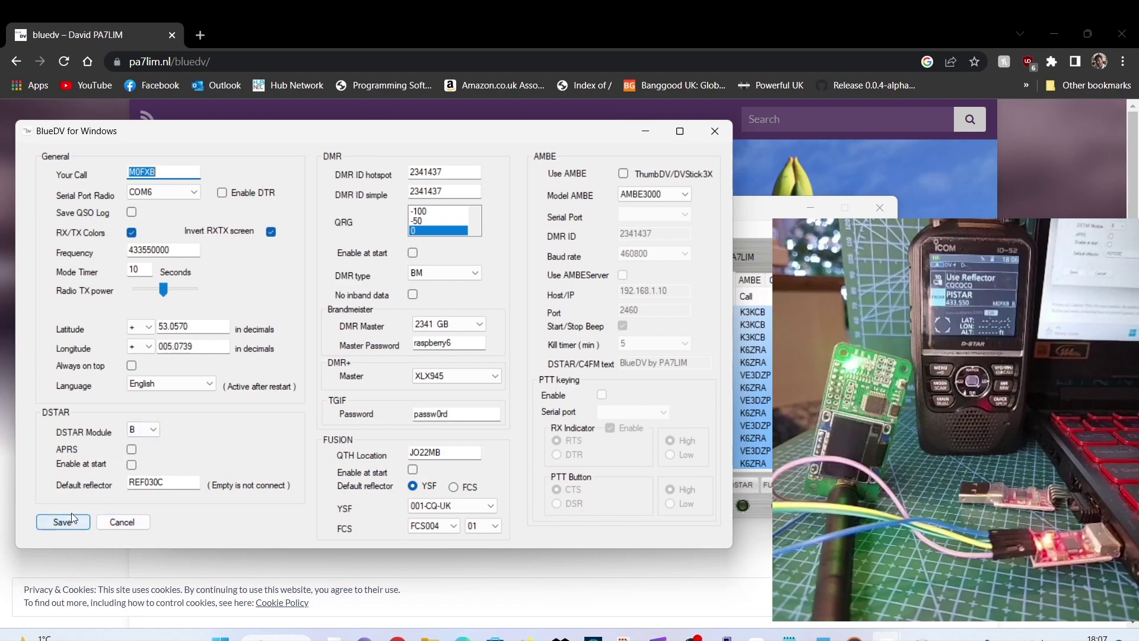
# Step: Tick D-STAR 'Enable at start', check the module choices, and save the settings
pyautogui.click(132, 464)
pyautogui.click(152, 432)
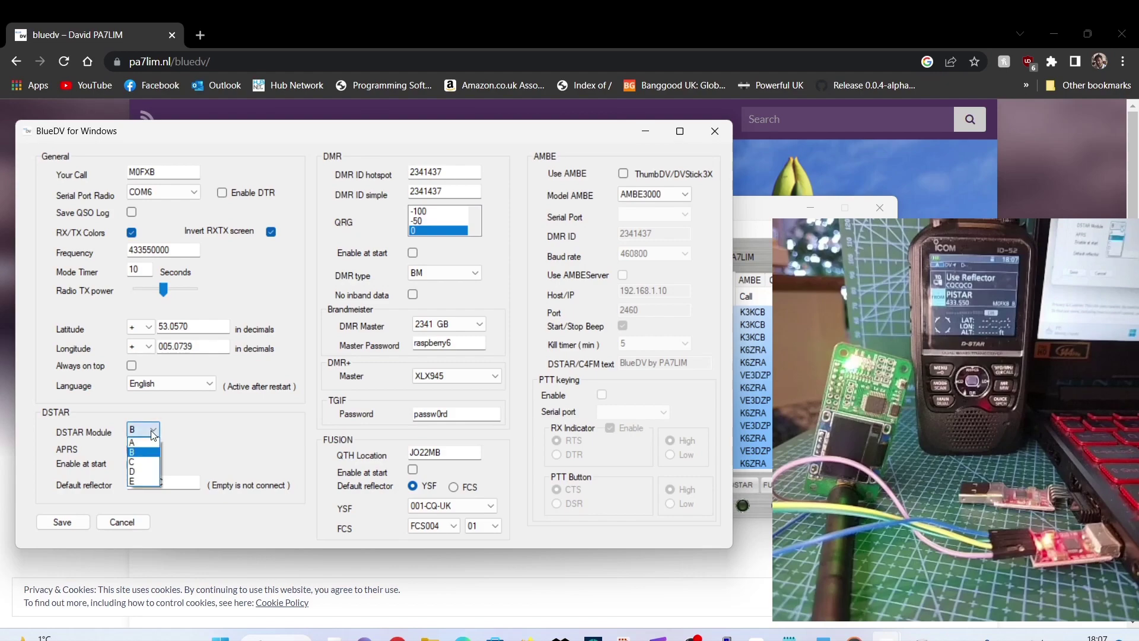
pyautogui.click(62, 522)
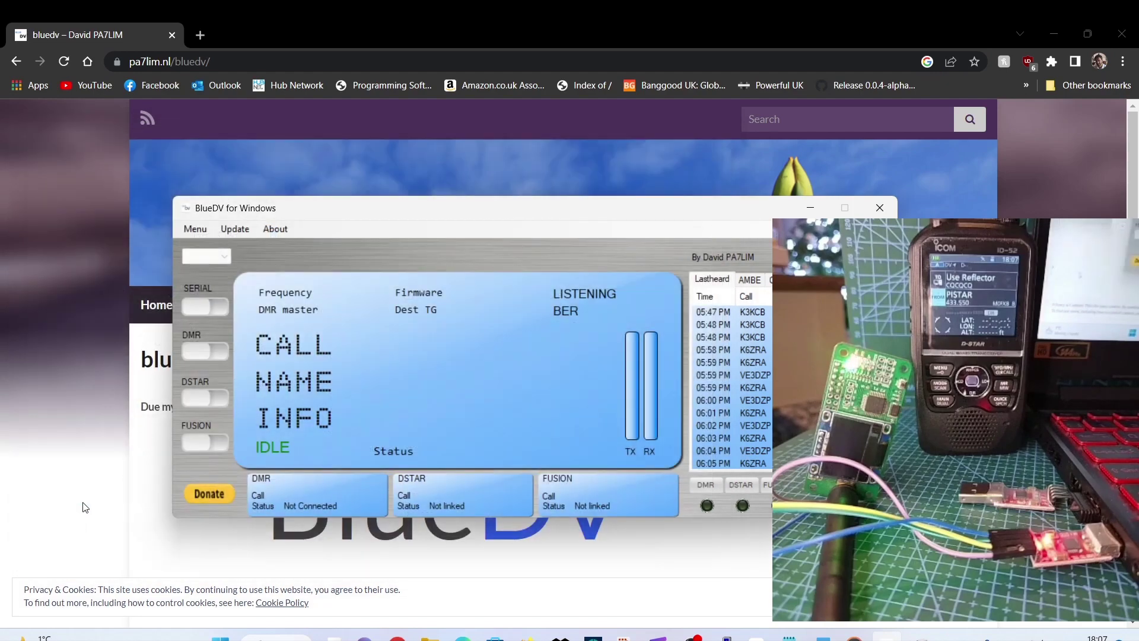
# Step: Turn the SERIAL link back on to reconnect the MMDVM hat
pyautogui.click(205, 301)
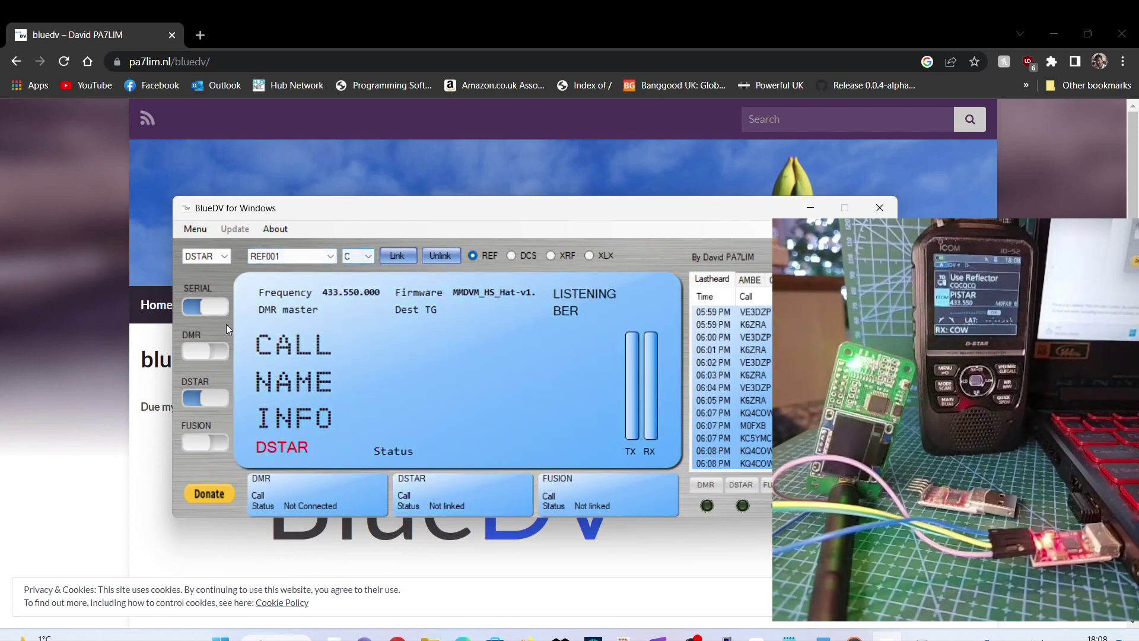
# Step: Select REF030 from the D-STAR reflector list
pyautogui.click(326, 256)
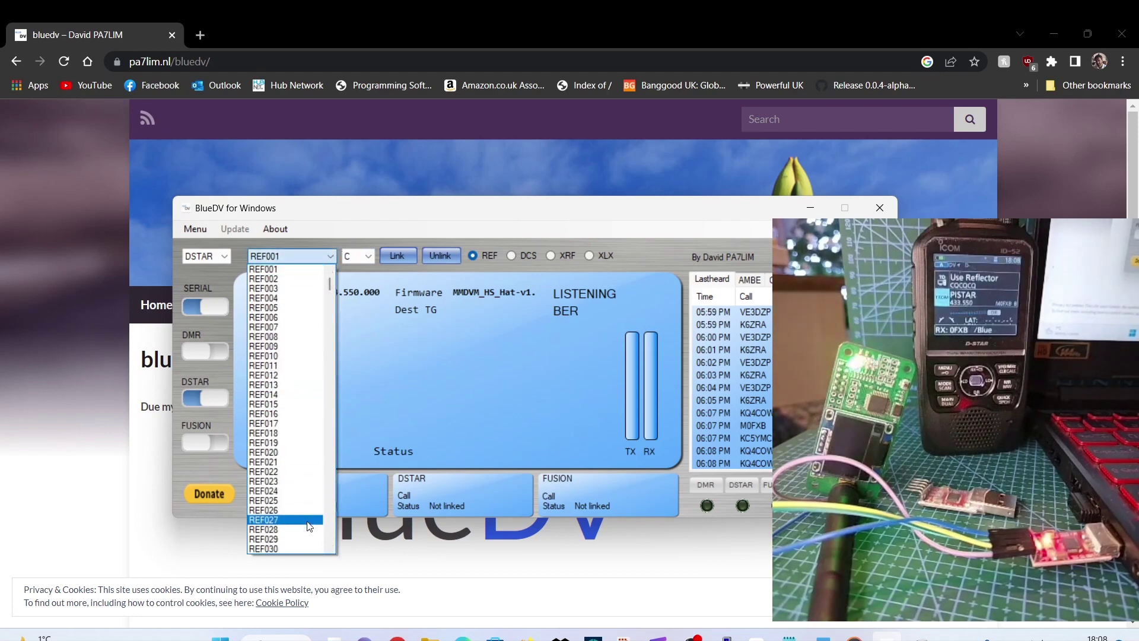
pyautogui.click(300, 544)
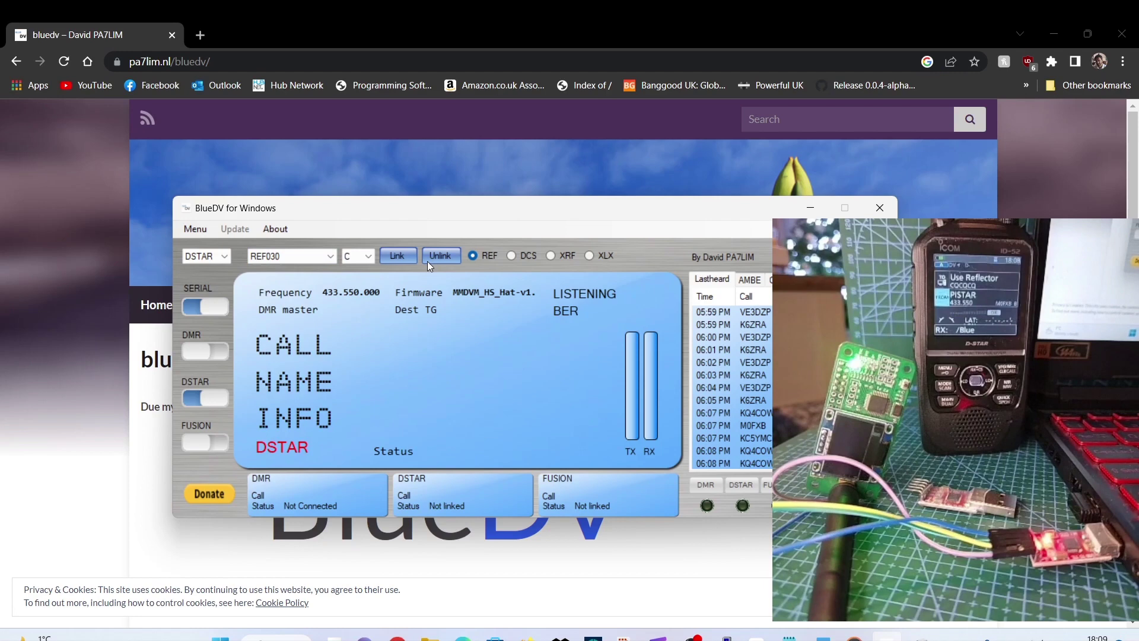